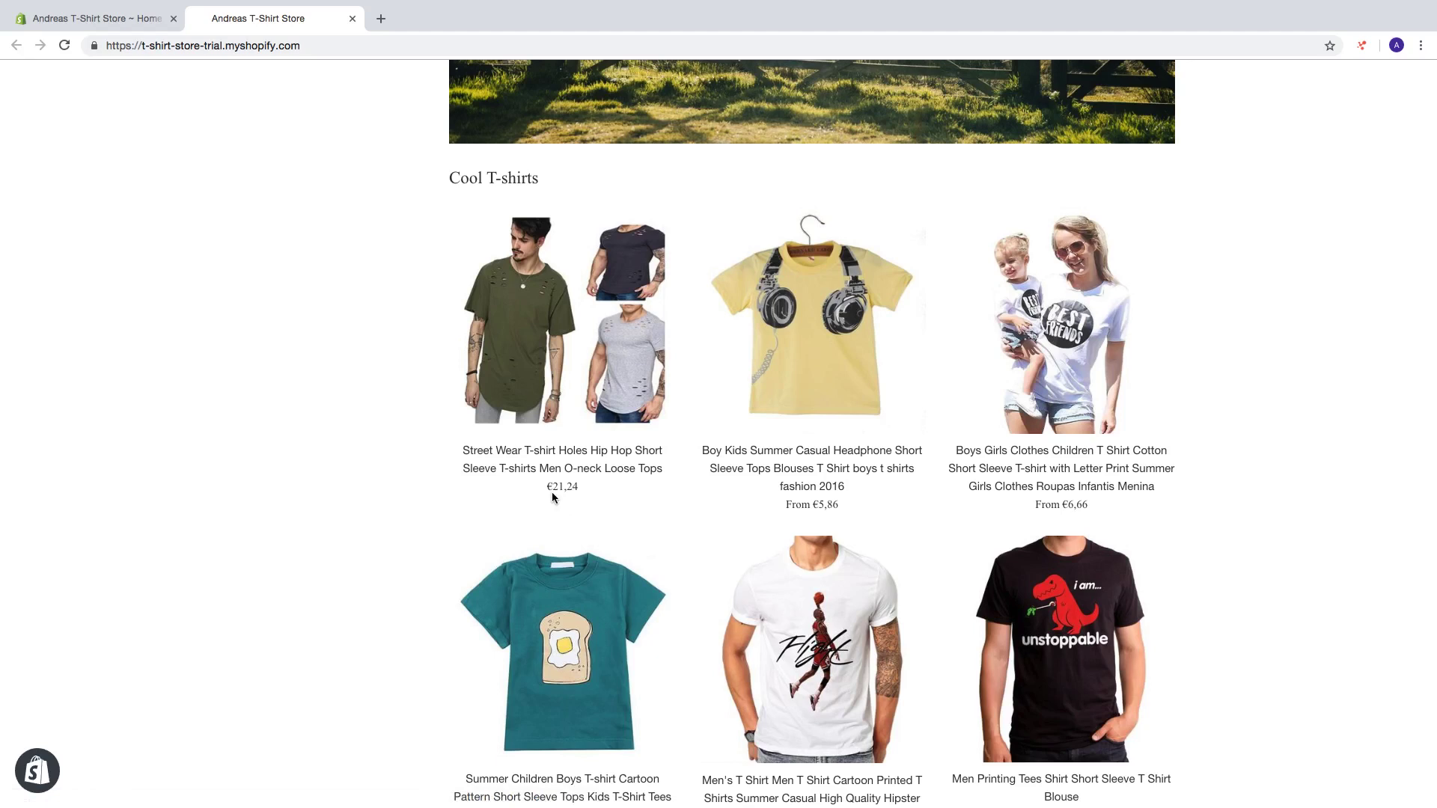
# Step: Highlight the €21,24 T-shirt price on the storefront to show prices are in euros
pyautogui.moveTo(551, 489); pyautogui.dragTo(586, 493)
pyautogui.click(534, 501)
# Step: Navigate from admin home into Settings > General where Store currency shows Euro (EUR)
pyautogui.click(99, 20)
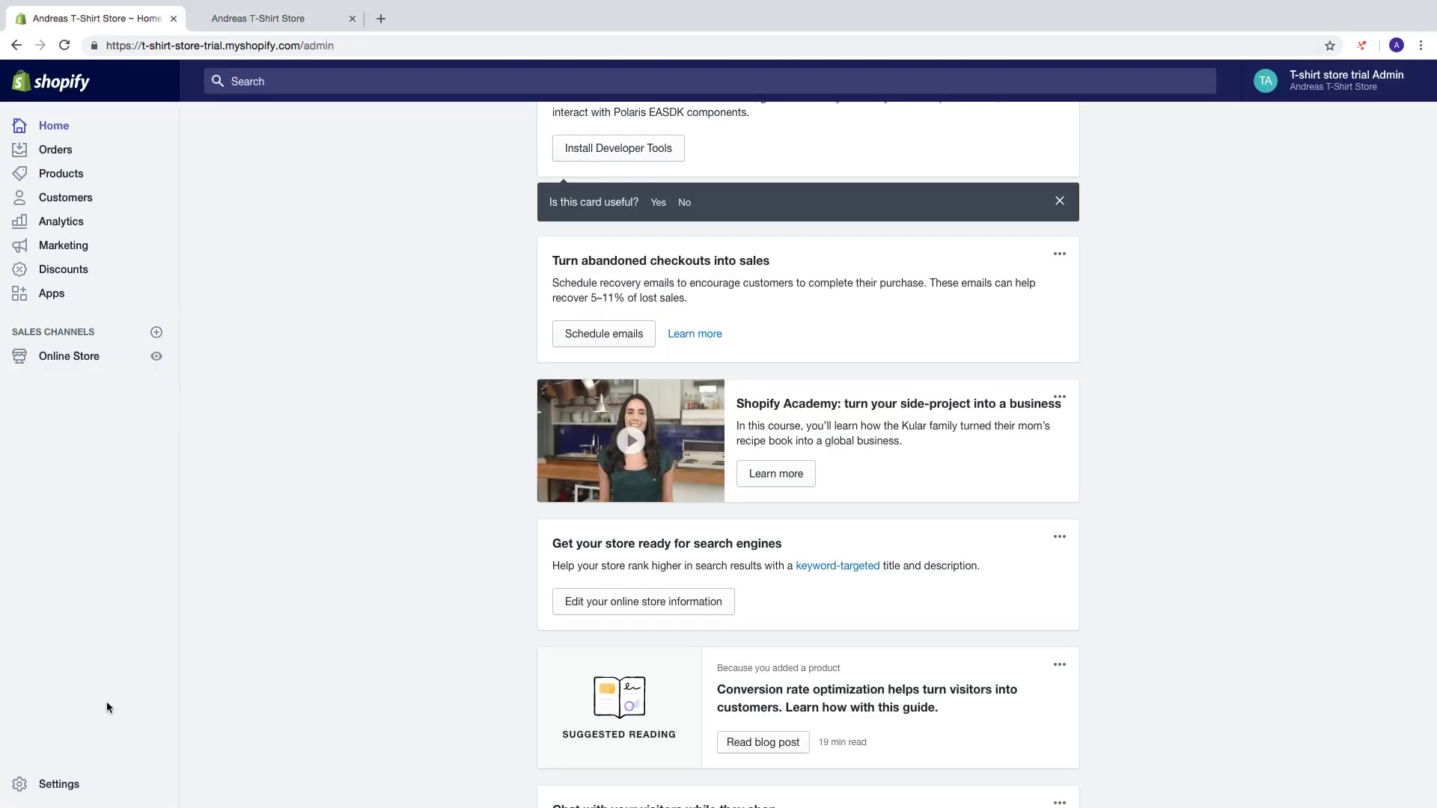
pyautogui.click(64, 788)
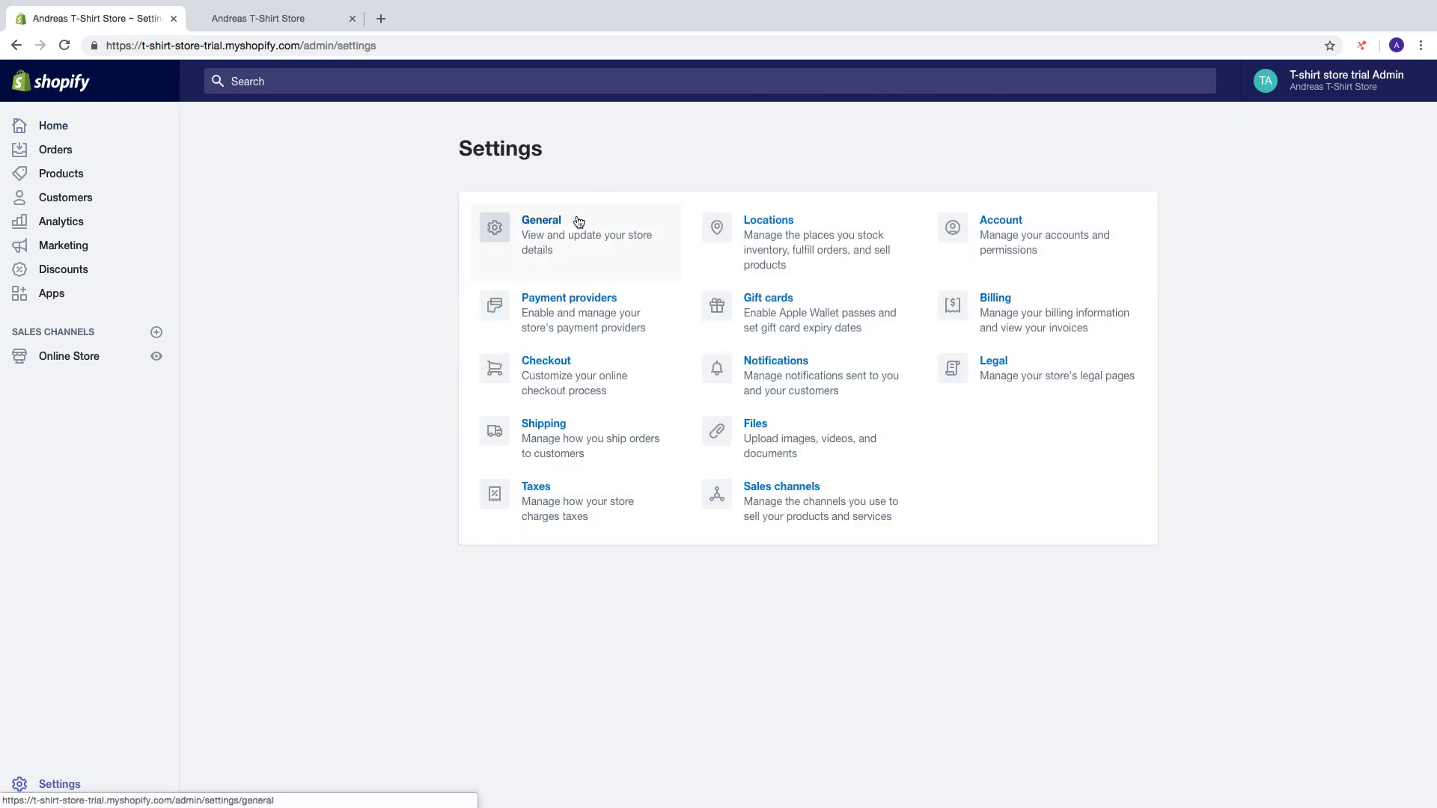
pyautogui.click(567, 238)
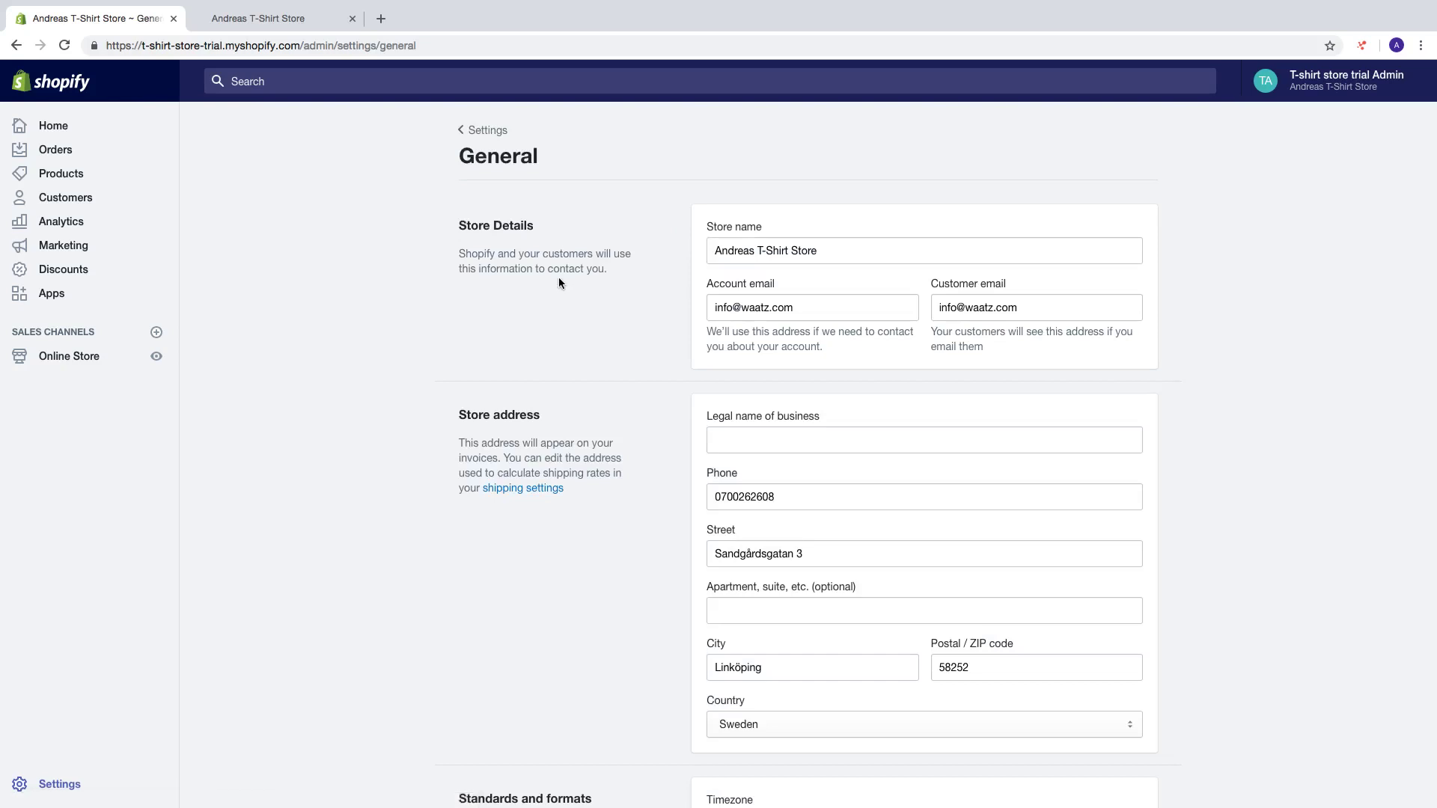
pyautogui.scroll(-4, 594, 357)
pyautogui.scroll(-1, 600, 376)
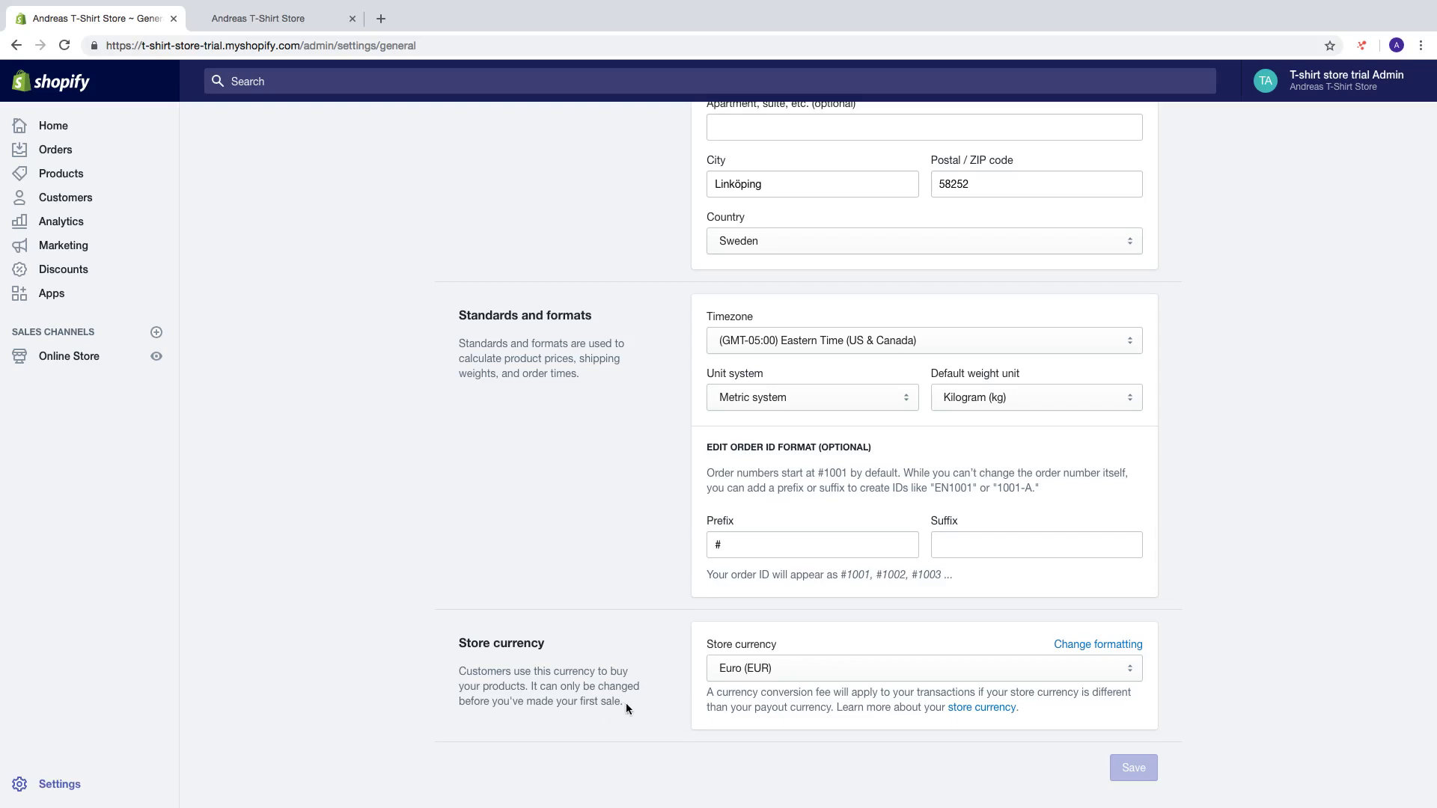
# Step: Change the store currency to United States Dollars (USD), save it, and view the live storefront
pyautogui.click(752, 669)
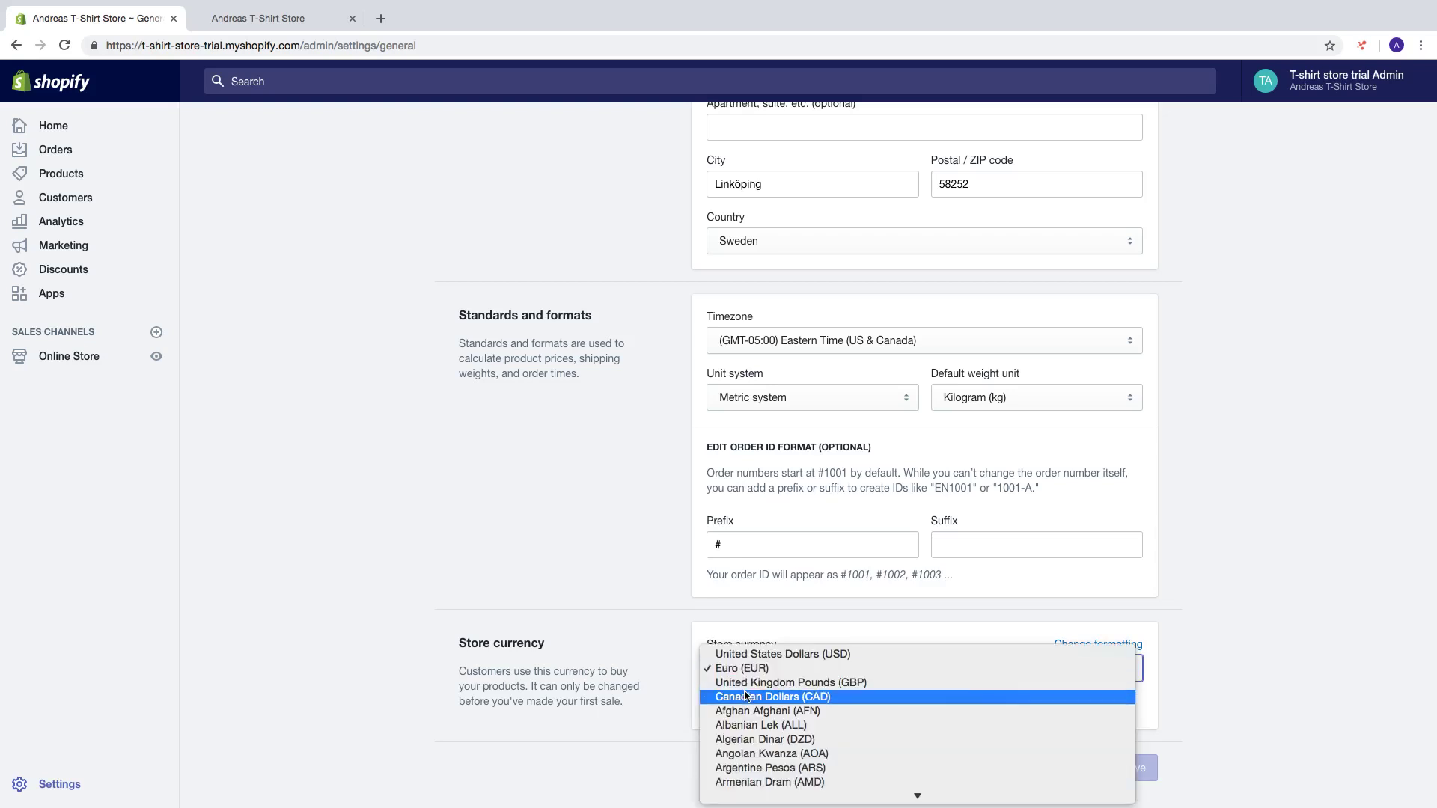
pyautogui.scroll(-10, 744, 673)
pyautogui.scroll(10, 745, 696)
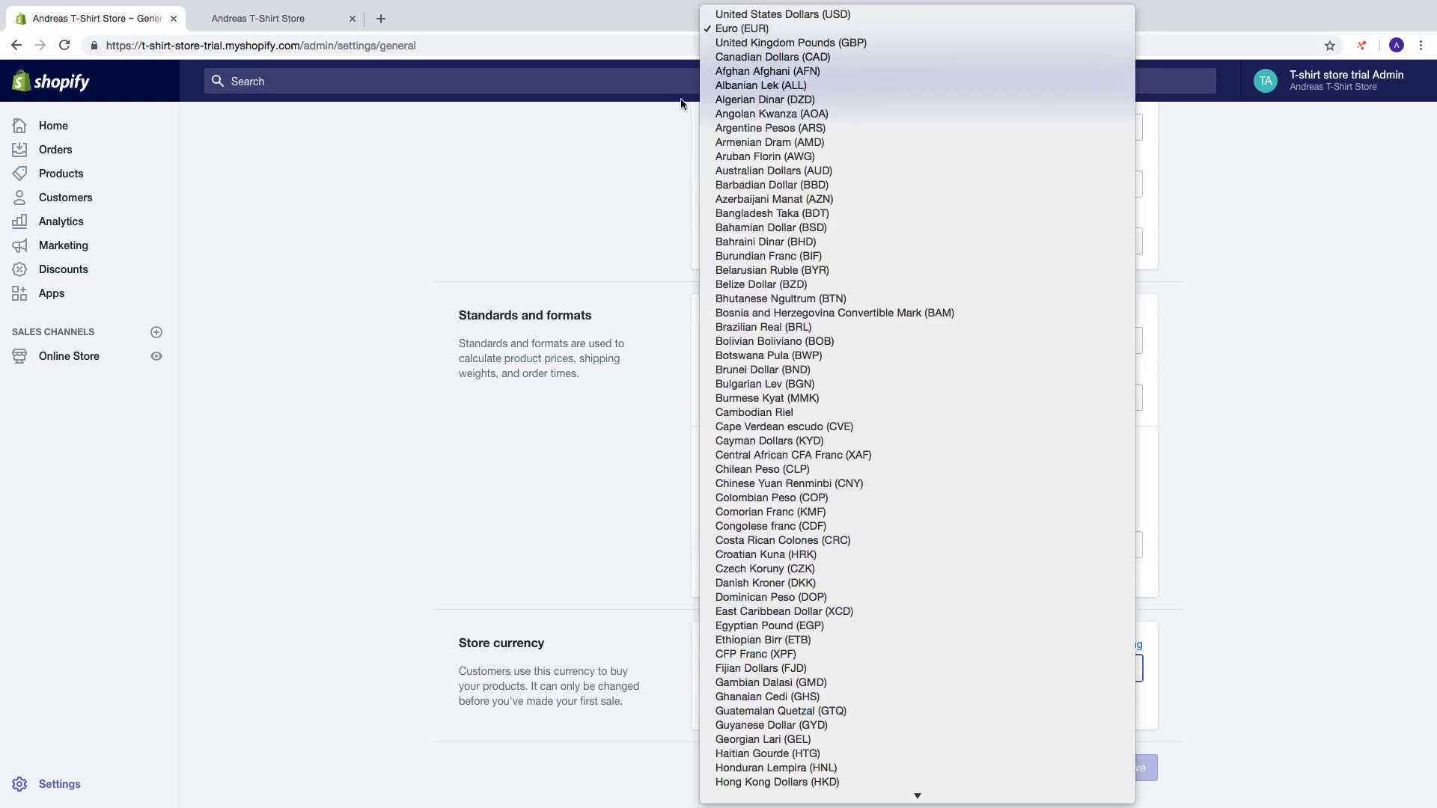
pyautogui.click(746, 15)
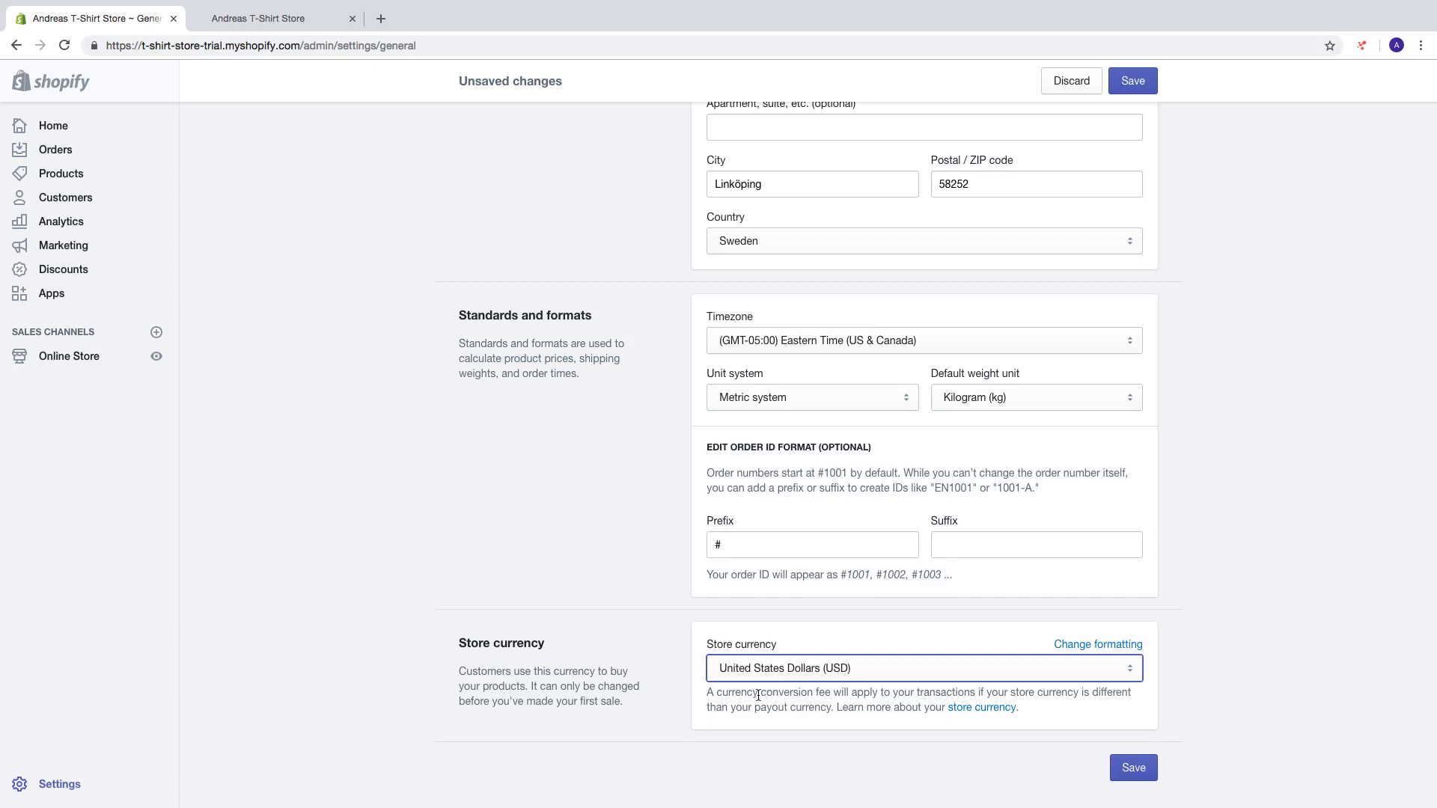
pyautogui.click(1130, 767)
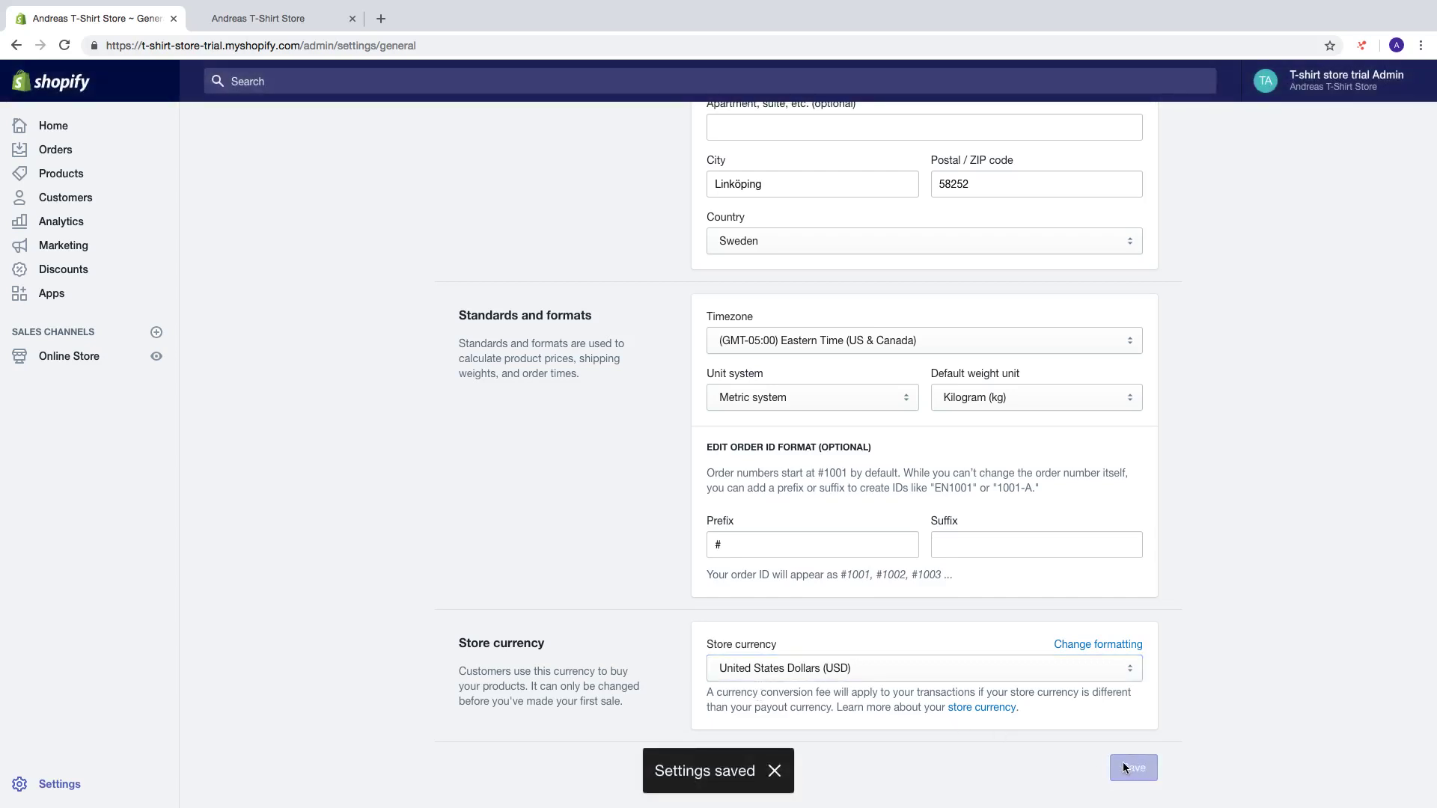
pyautogui.click(155, 356)
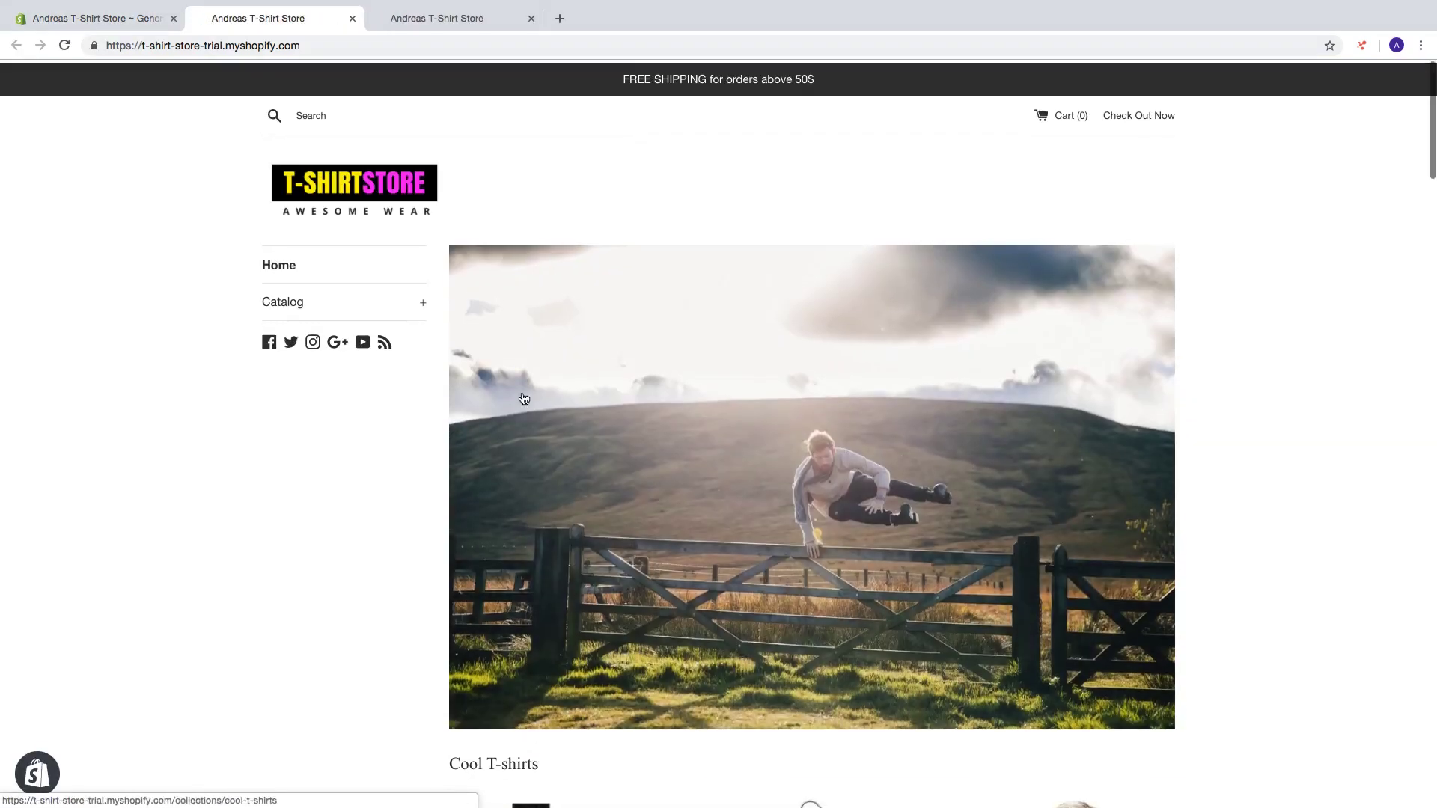
pyautogui.scroll(-2, 506, 450)
pyautogui.scroll(-4, 550, 471)
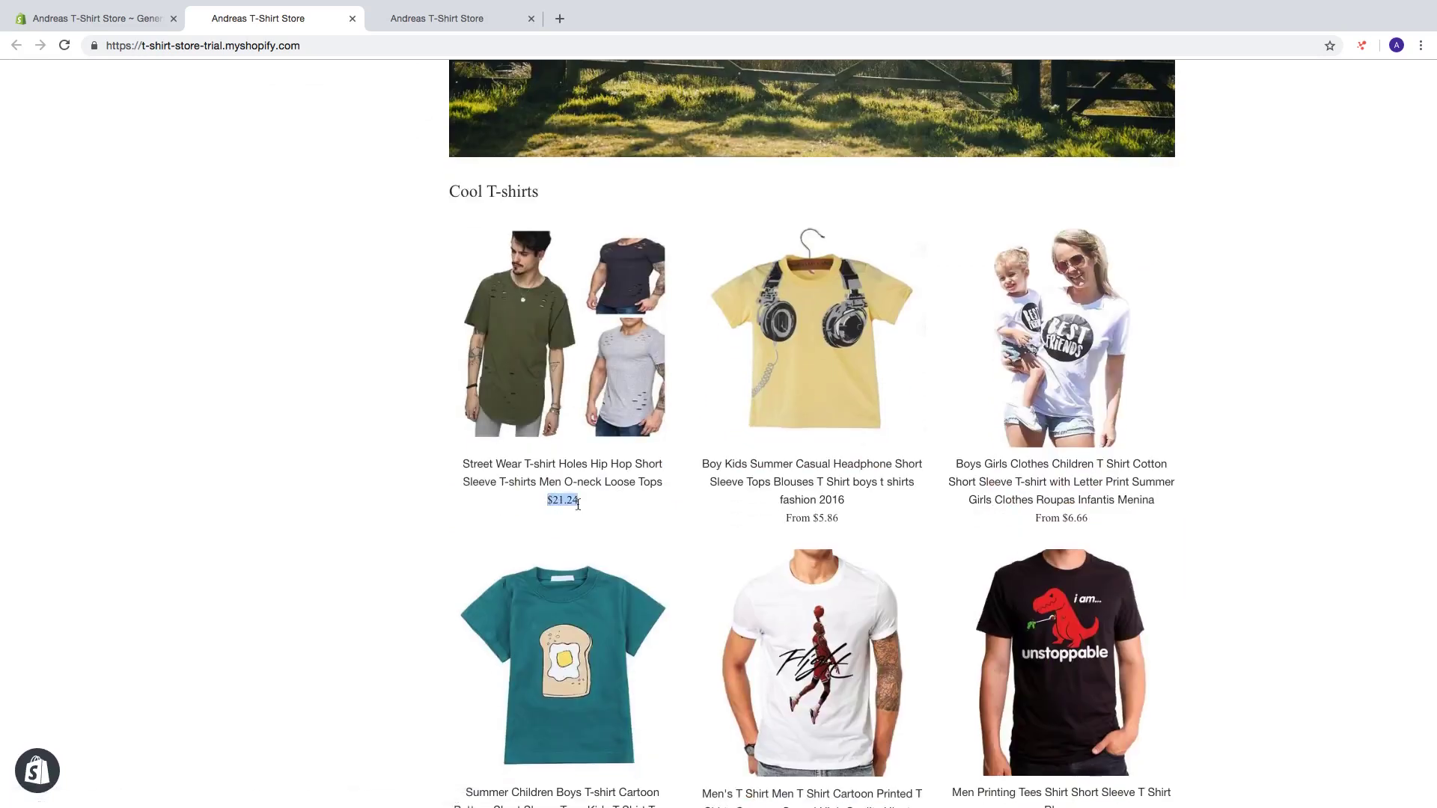
# Step: Check the Cool T-shirts grid now shows dollar prices such as $21.24
pyautogui.click(521, 516)
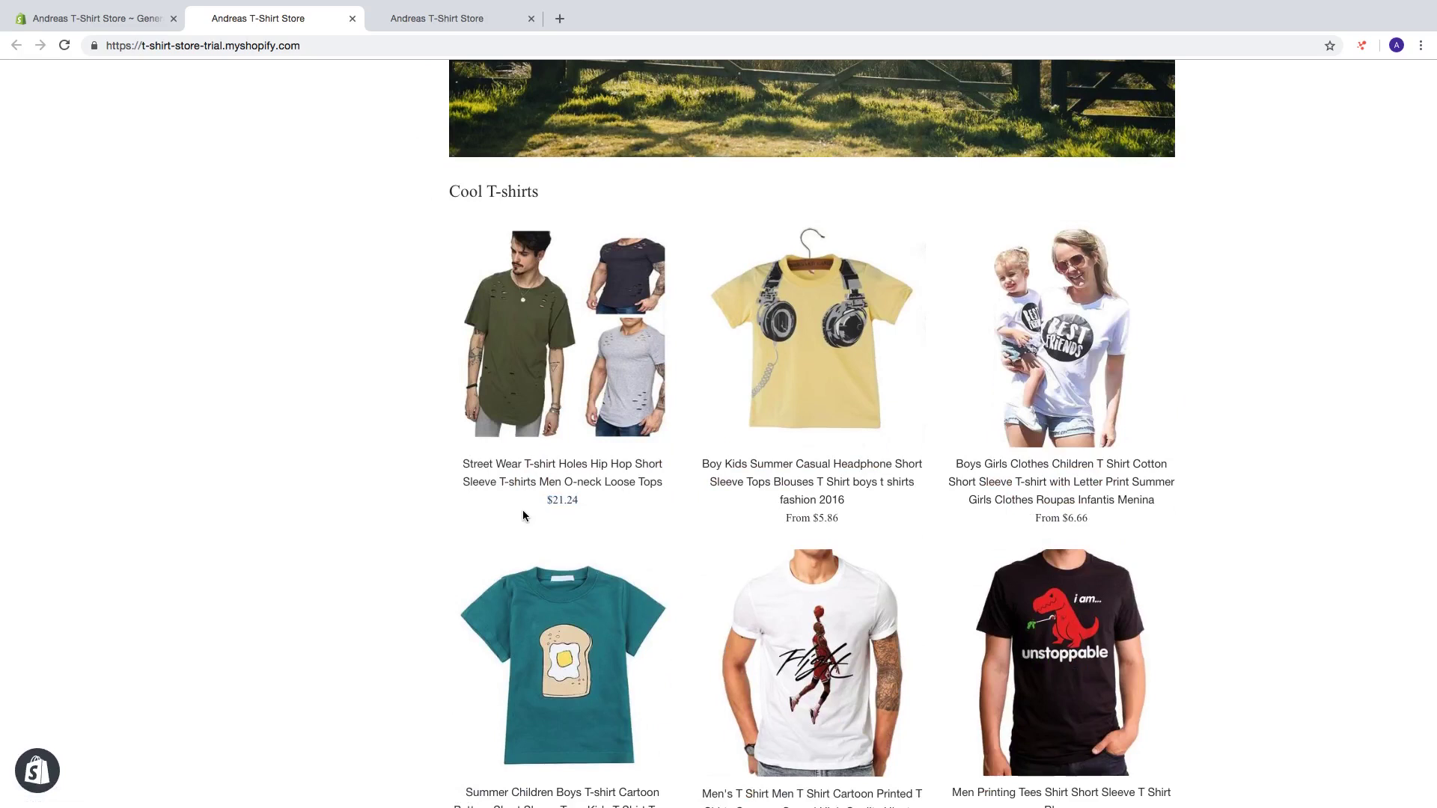